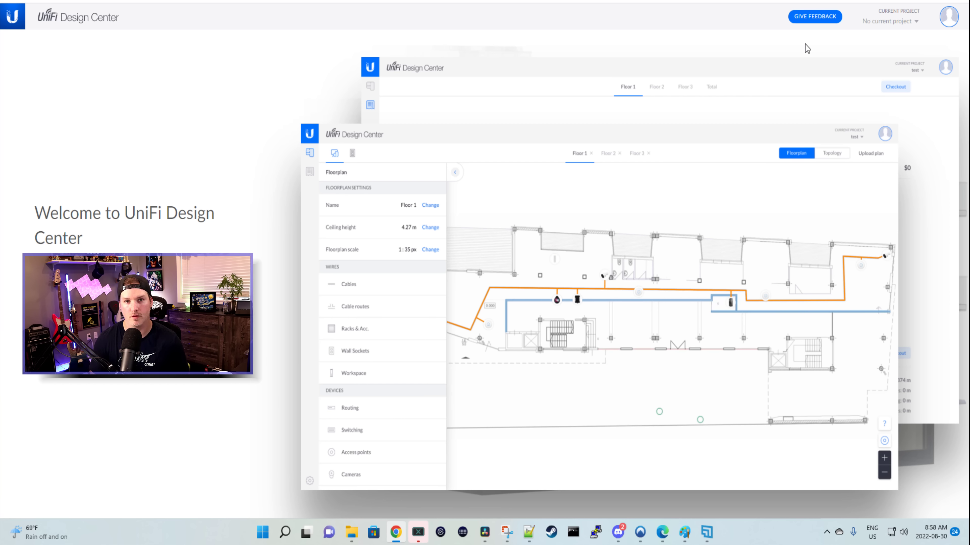
Step: Zoom the clinic floor plan in Paint to 300% to inspect details, then back to 100%
{"action": "left_click", "coordinate": [693, 532]}
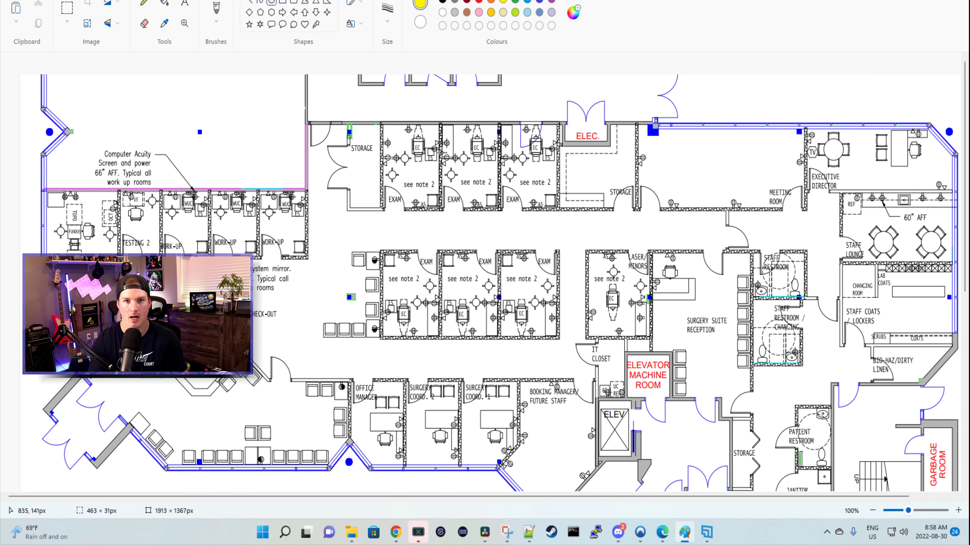
{"action": "key", "text": "ctrl+plus"}
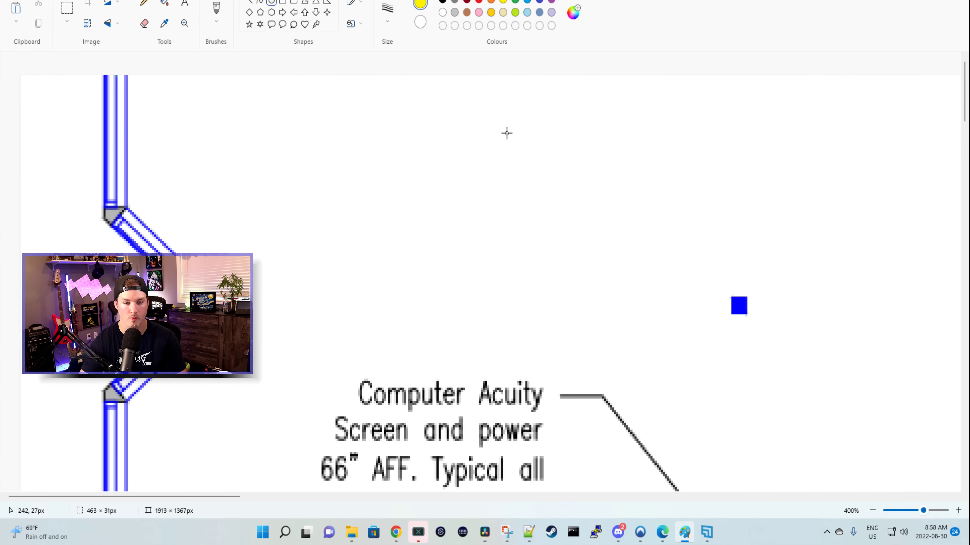
{"action": "key", "text": "ctrl+plus"}
{"action": "scroll", "coordinate": [598, 273], "scroll_direction": "down", "scroll_amount": 3}
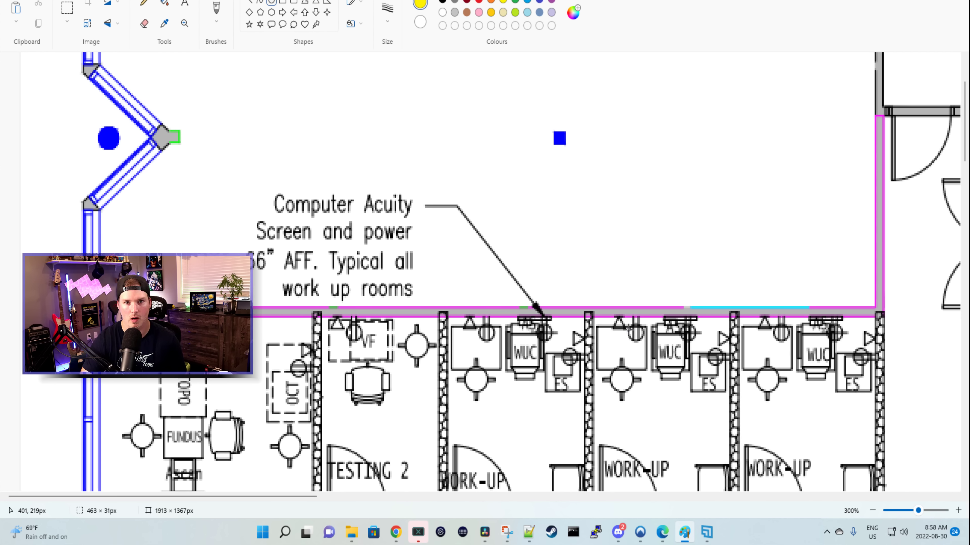
{"action": "key", "text": "ctrl+minus"}
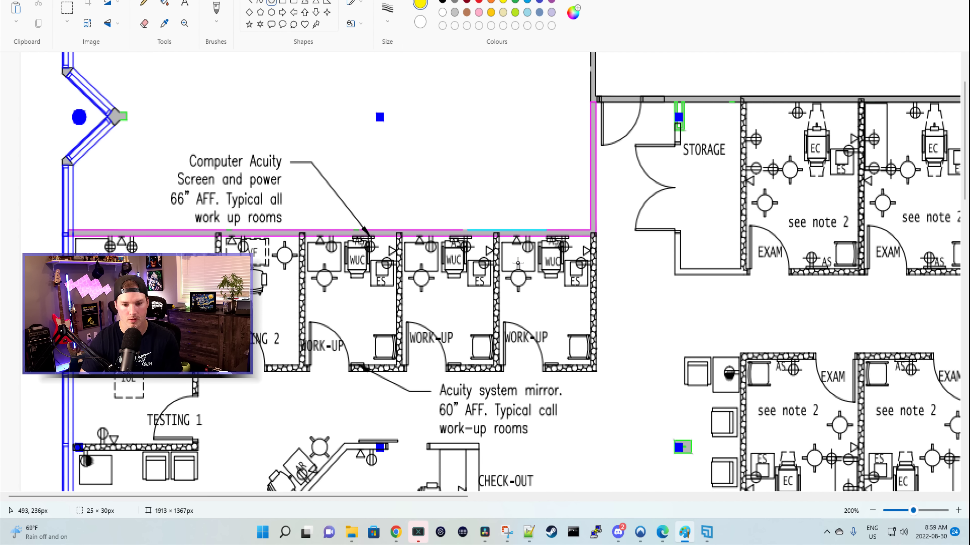
{"action": "key", "text": "ctrl+minus"}
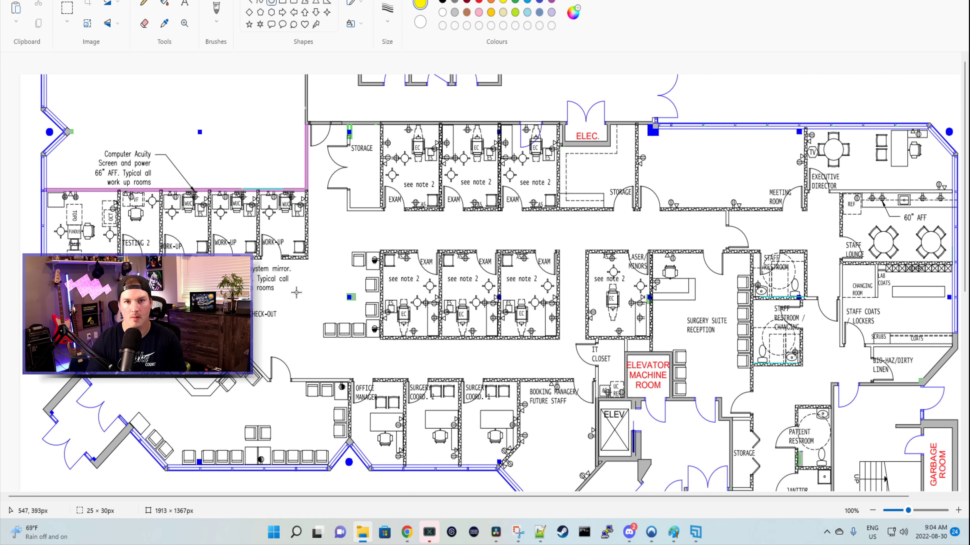
Step: Circle the fixtures in the work-up, exam, storage and ELEC rooms with yellow ellipses
{"action": "left_click_drag", "start_coordinate": [430, 138], "coordinate": [444, 149]}
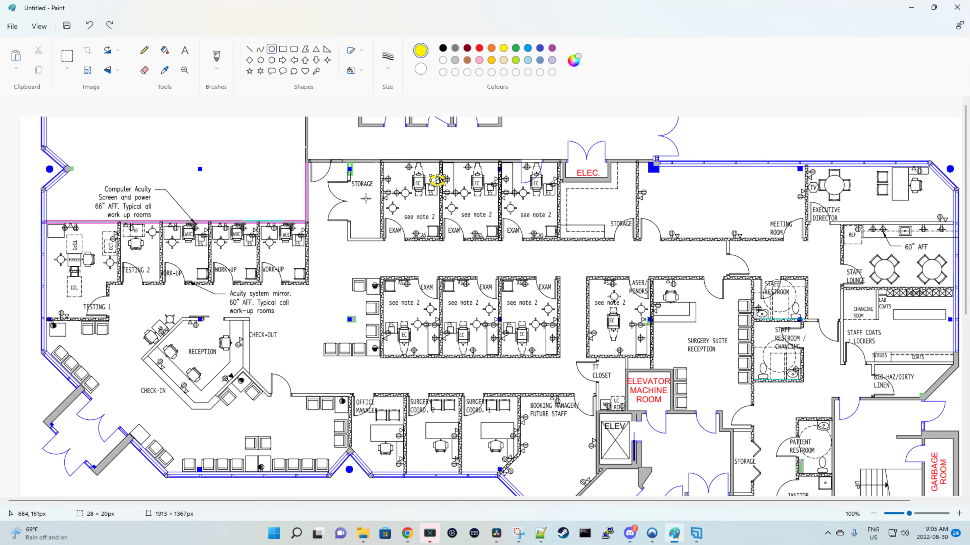
{"action": "left_click_drag", "start_coordinate": [376, 160], "coordinate": [401, 172]}
{"action": "left_click_drag", "start_coordinate": [436, 158], "coordinate": [451, 172]}
{"action": "left_click_drag", "start_coordinate": [491, 137], "coordinate": [511, 175]}
{"action": "left_click_drag", "start_coordinate": [549, 140], "coordinate": [565, 152]}
{"action": "left_click_drag", "start_coordinate": [212, 181], "coordinate": [227, 202]}
{"action": "left_click_drag", "start_coordinate": [164, 185], "coordinate": [174, 203]}
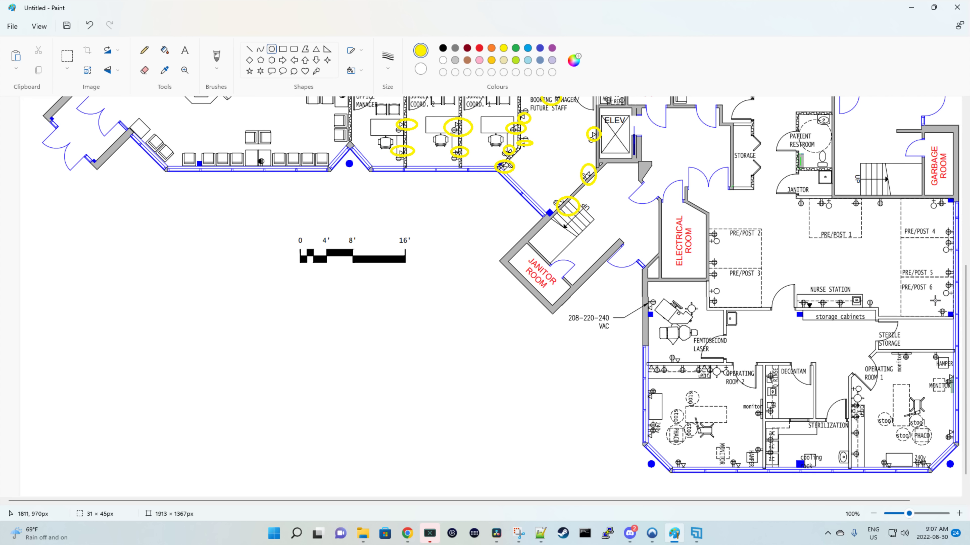
Step: Circle the fixtures in the operating rooms, laser area and lower-right rooms with yellow ellipses
{"action": "left_click_drag", "start_coordinate": [802, 300], "coordinate": [826, 325]}
{"action": "left_click_drag", "start_coordinate": [667, 357], "coordinate": [694, 369]}
{"action": "left_click_drag", "start_coordinate": [645, 299], "coordinate": [674, 328]}
{"action": "left_click_drag", "start_coordinate": [645, 428], "coordinate": [665, 453]}
{"action": "left_click_drag", "start_coordinate": [673, 452], "coordinate": [694, 476]}
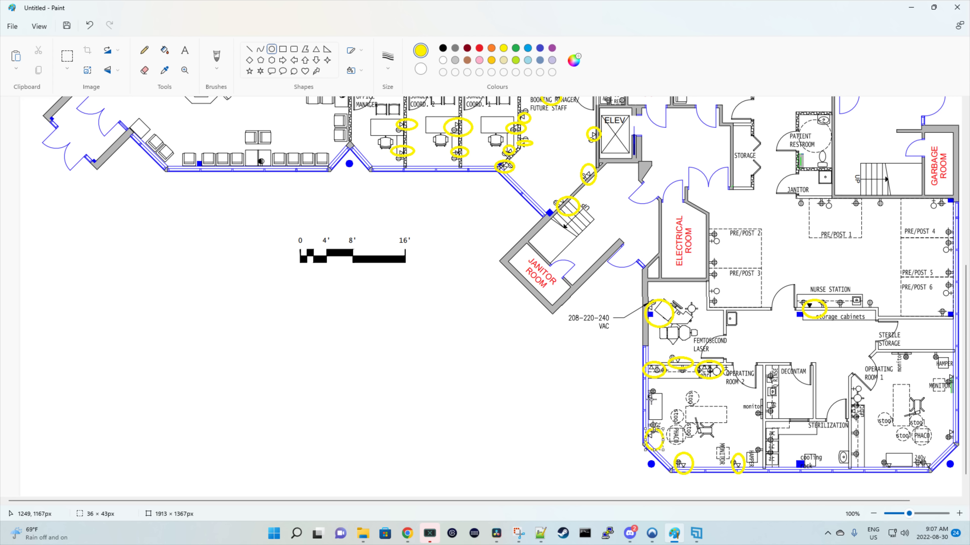
{"action": "left_click_drag", "start_coordinate": [642, 390], "coordinate": [678, 420]}
{"action": "left_click_drag", "start_coordinate": [843, 402], "coordinate": [862, 421]}
{"action": "left_click_drag", "start_coordinate": [924, 456], "coordinate": [944, 477]}
{"action": "left_click_drag", "start_coordinate": [939, 360], "coordinate": [957, 388]}
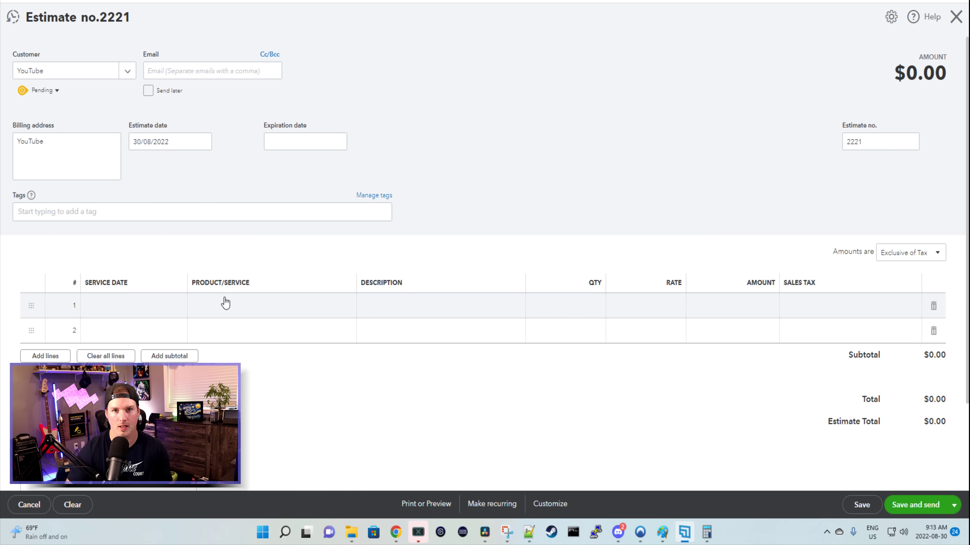
Step: Add the Cat 6 cable service to line 1 with rate 140 and quantity 77
{"action": "left_click", "coordinate": [236, 307]}
{"action": "type", "text": "cat 6"}
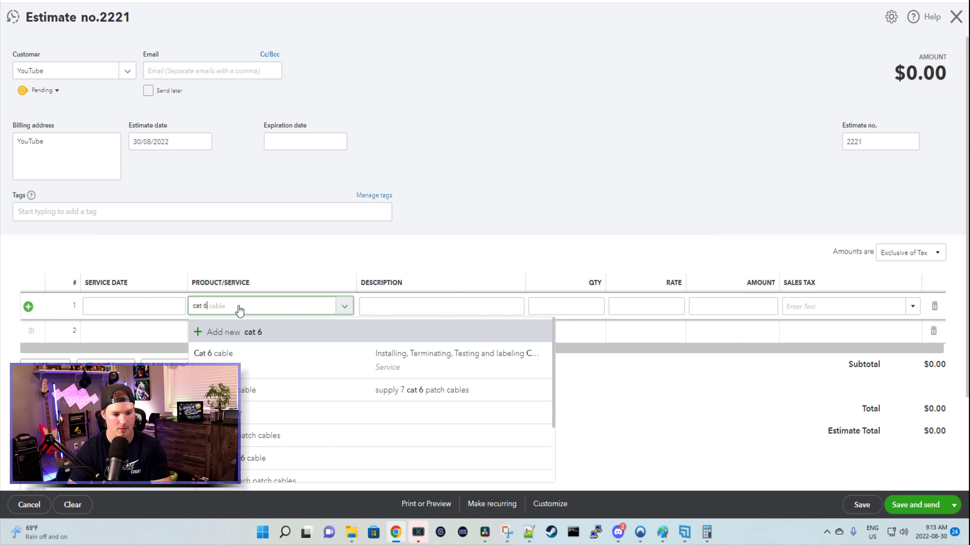
{"action": "key", "text": "Return"}
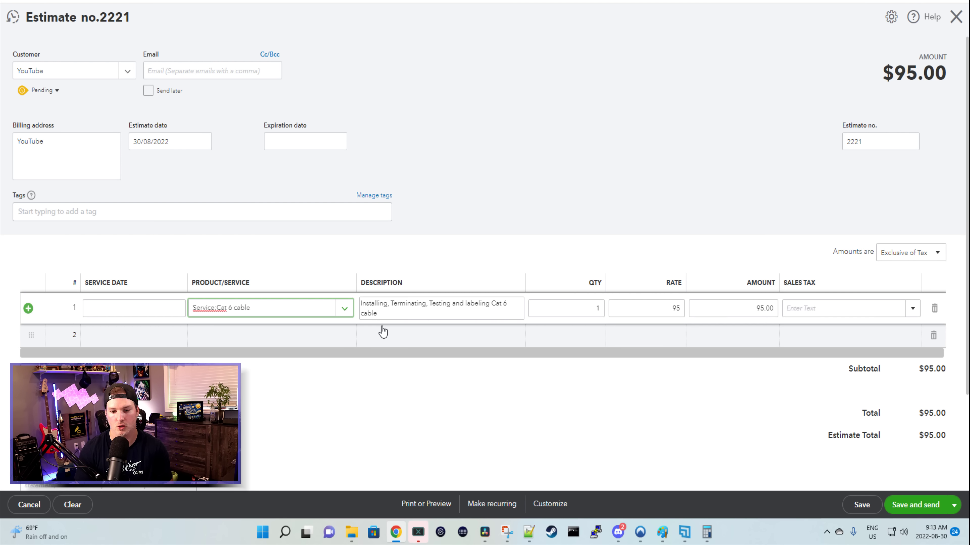
{"action": "left_click", "coordinate": [672, 308]}
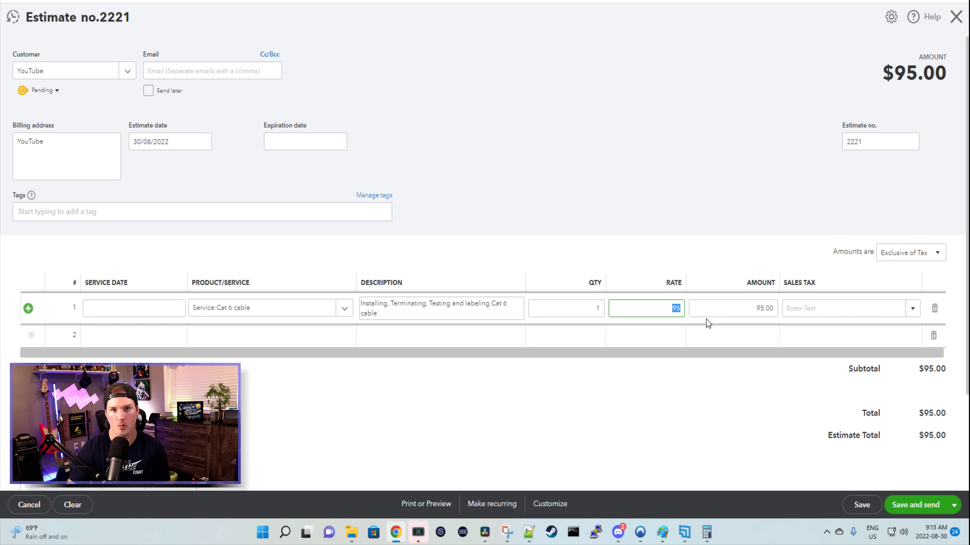
{"action": "type", "text": "140"}
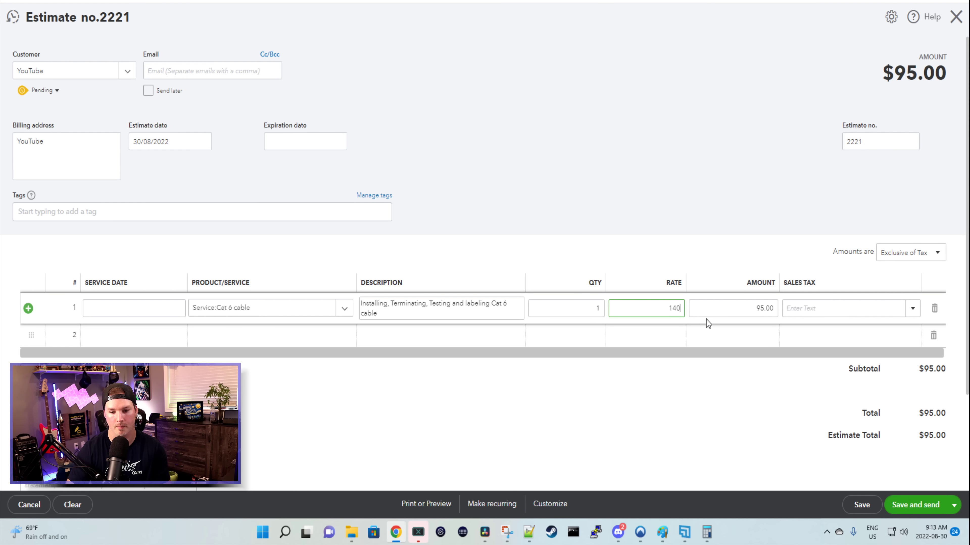
{"action": "left_click", "coordinate": [593, 313]}
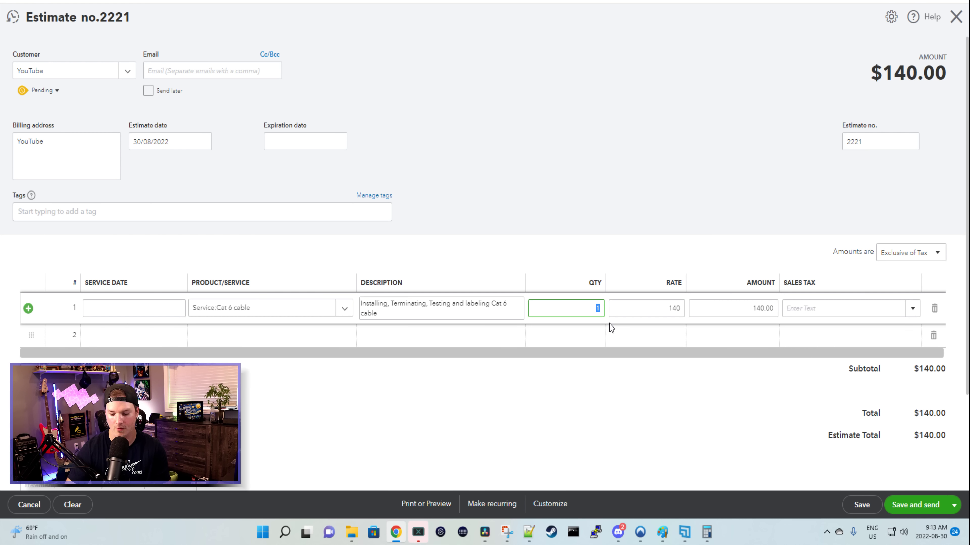
{"action": "type", "text": "77"}
Step: Apply HST ON (13%) tax to the Cat 6 cable line, totaling $12,181.40
{"action": "left_click", "coordinate": [642, 238]}
{"action": "left_click", "coordinate": [902, 309]}
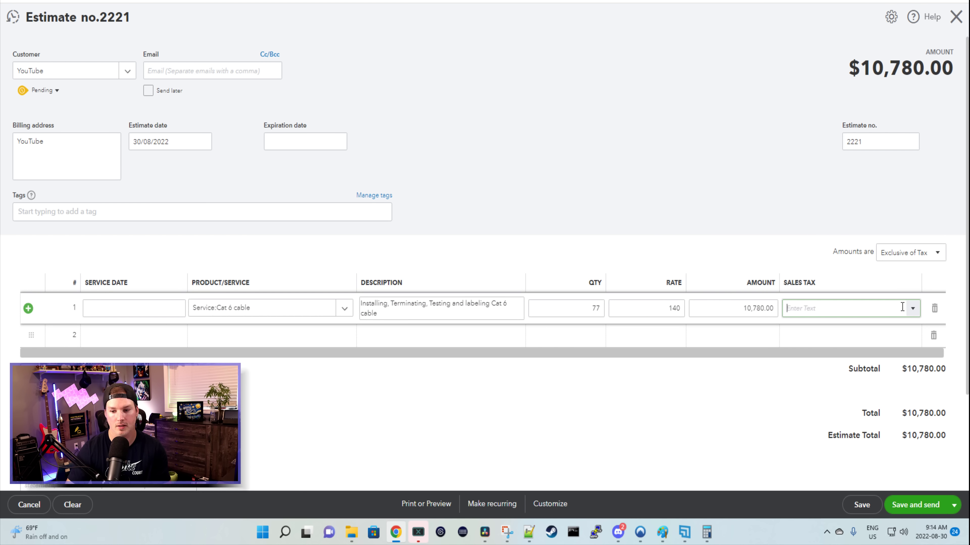
{"action": "type", "text": "hst"}
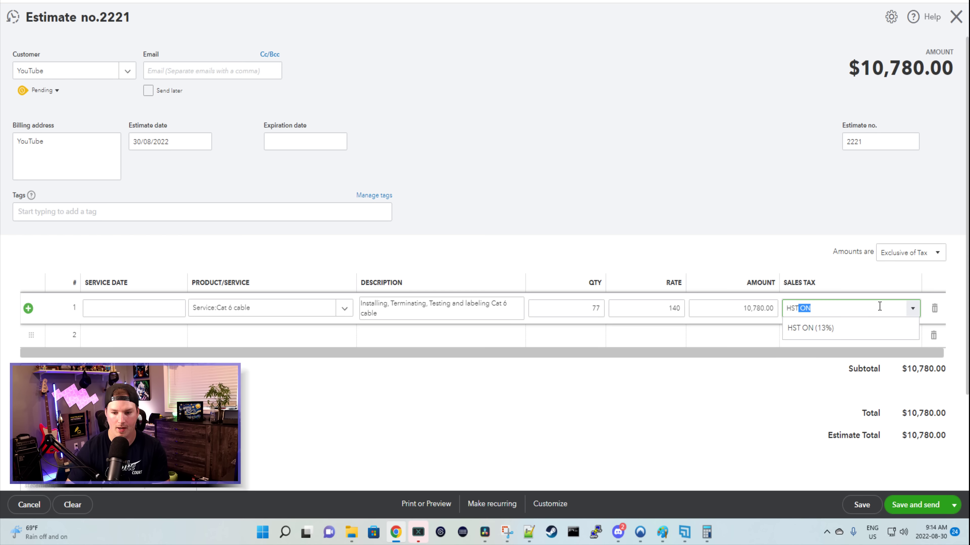
{"action": "left_click", "coordinate": [808, 329]}
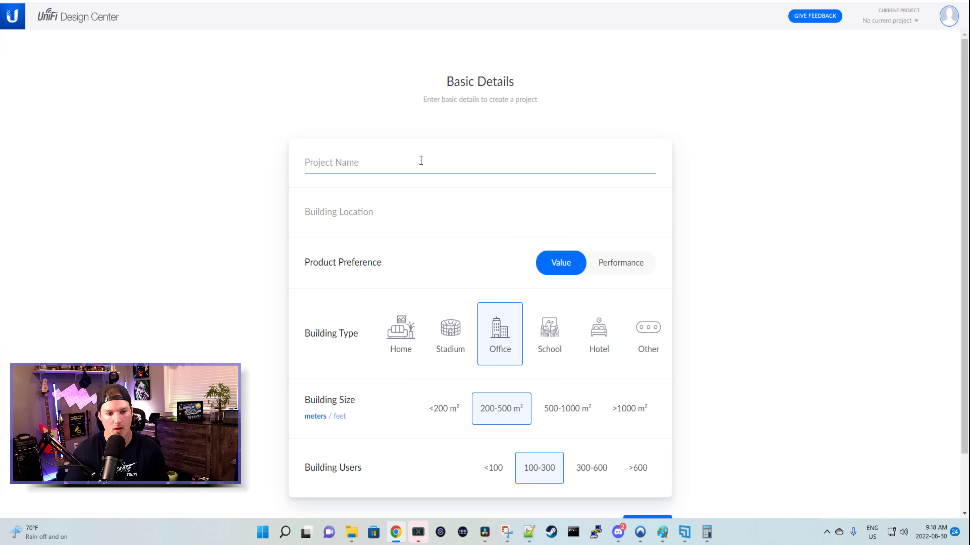
Step: Name the project 'YouTube' in Toronto, ON, with Performance products and sizes in feet
{"action": "type", "text": "YouTube"}
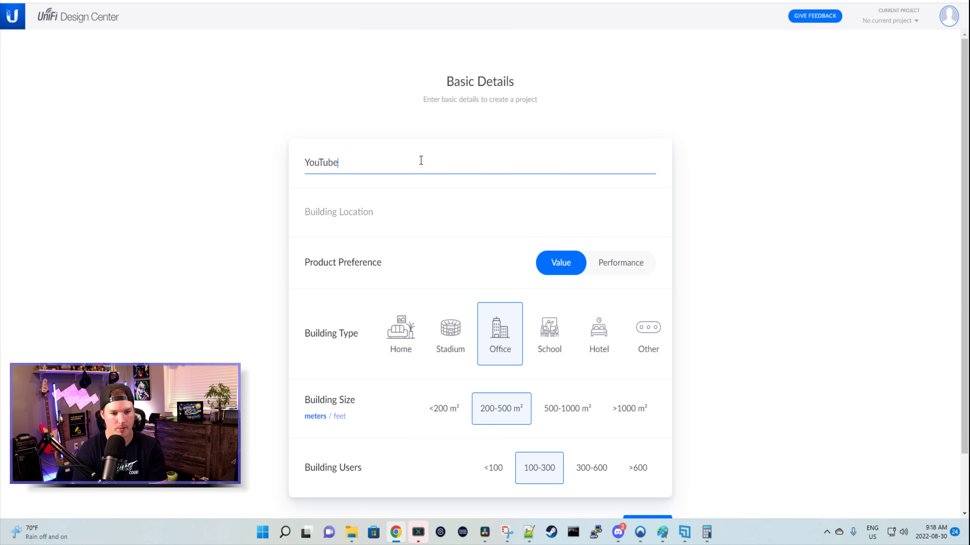
{"action": "left_click", "coordinate": [404, 211]}
{"action": "type", "text": "Toront"}
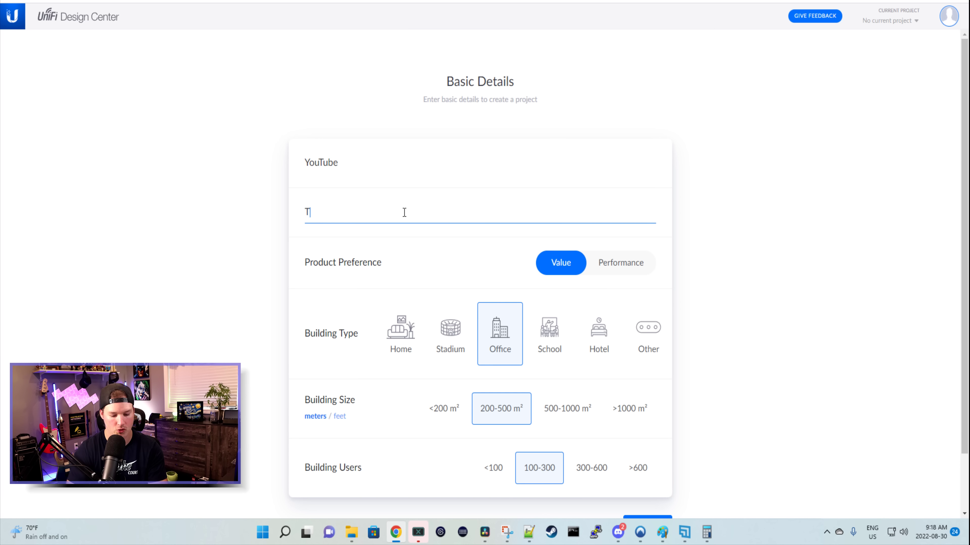
{"action": "left_click", "coordinate": [343, 245]}
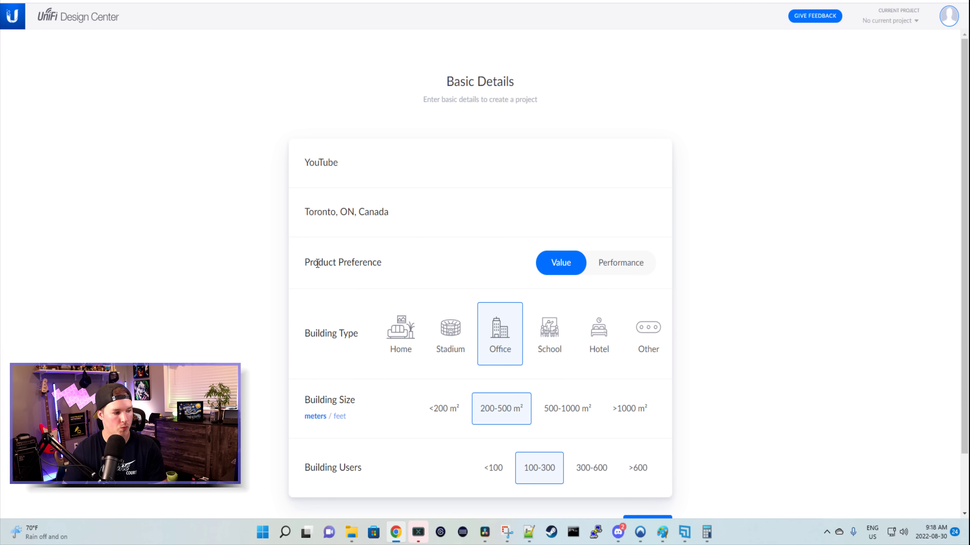
{"action": "left_click", "coordinate": [619, 266]}
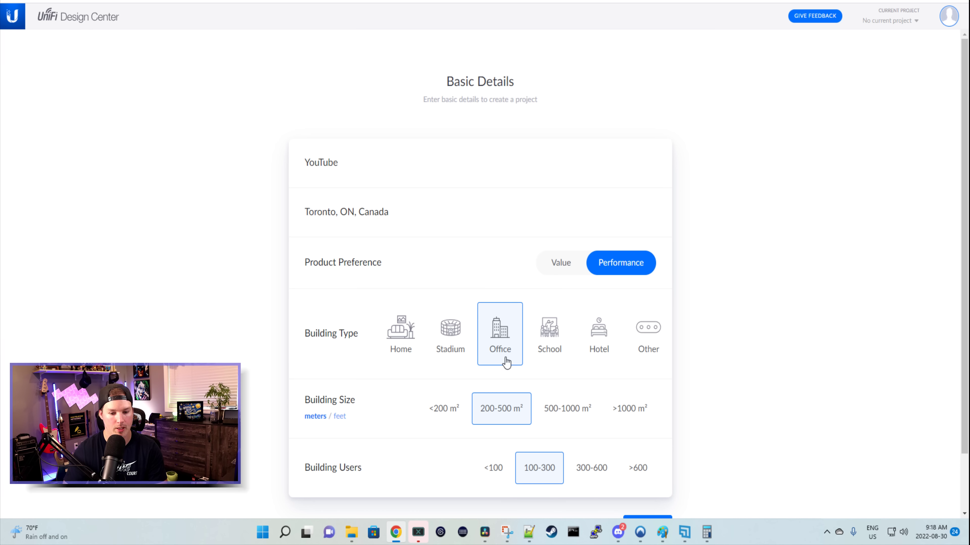
{"action": "left_click", "coordinate": [340, 416]}
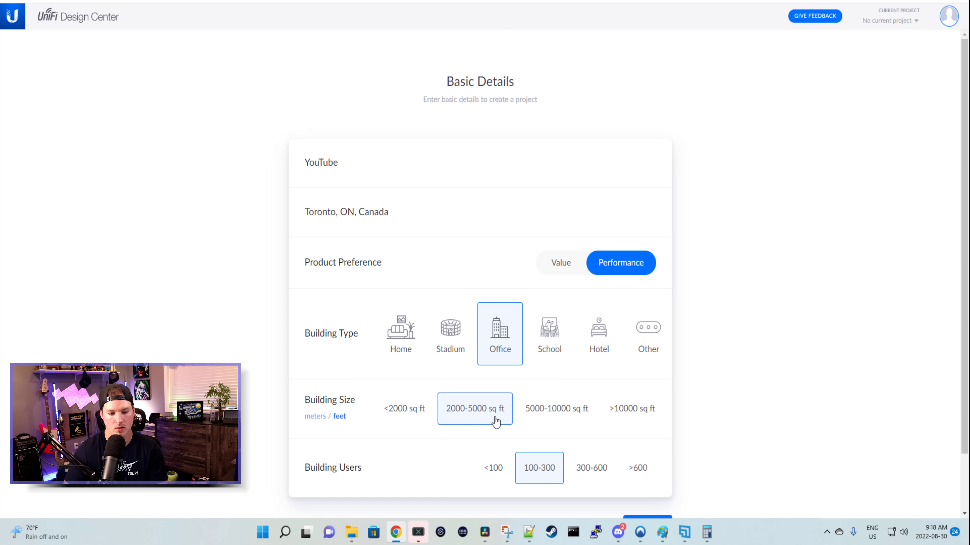
{"action": "scroll", "coordinate": [539, 447], "scroll_direction": "down", "scroll_amount": 2}
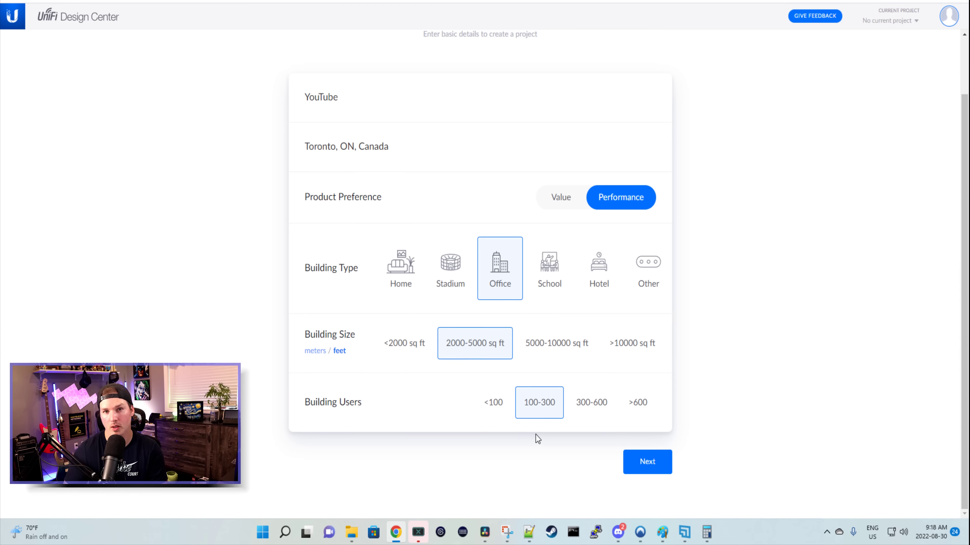
{"action": "left_click", "coordinate": [648, 463]}
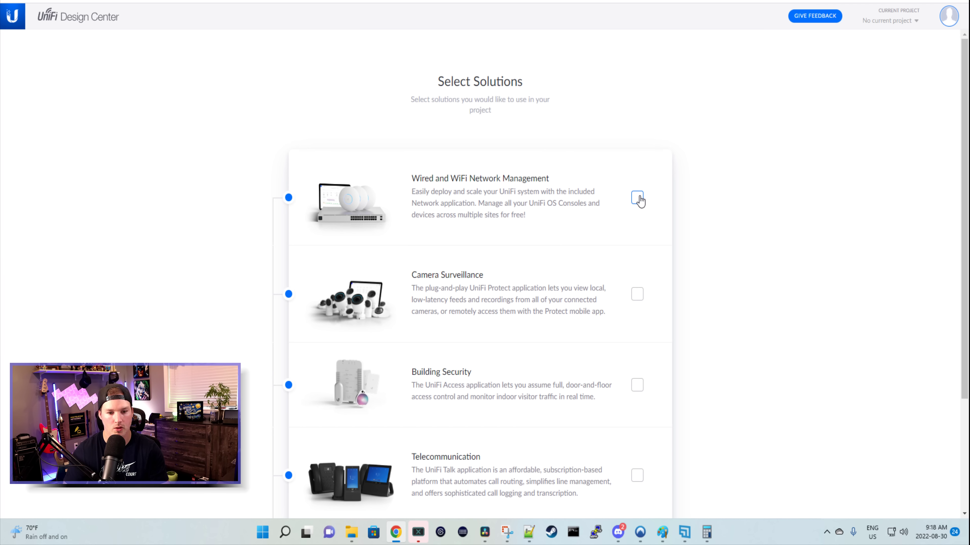
Step: Select Wired/WiFi and Camera Surveillance solutions and create the project
{"action": "left_click", "coordinate": [638, 199]}
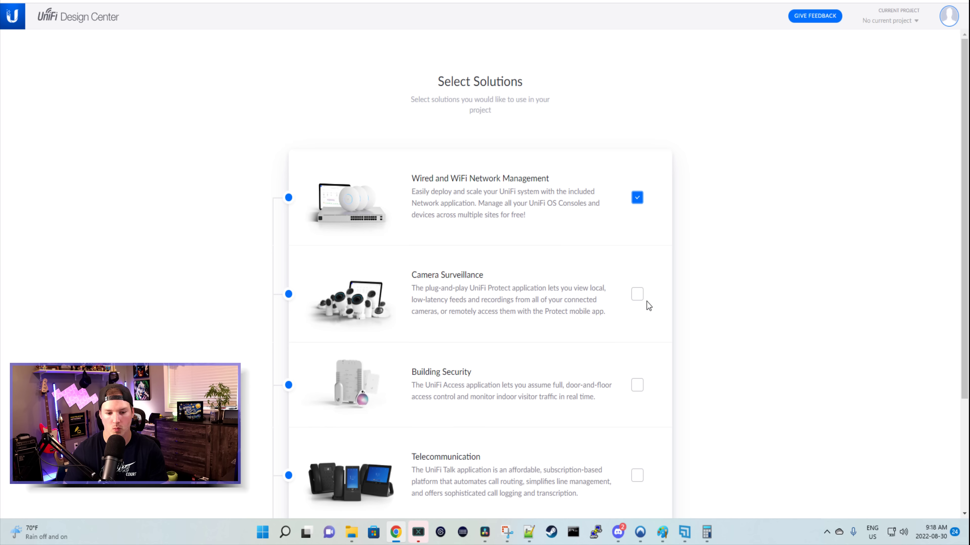
{"action": "left_click", "coordinate": [637, 295]}
{"action": "scroll", "coordinate": [634, 306], "scroll_direction": "down", "scroll_amount": 3}
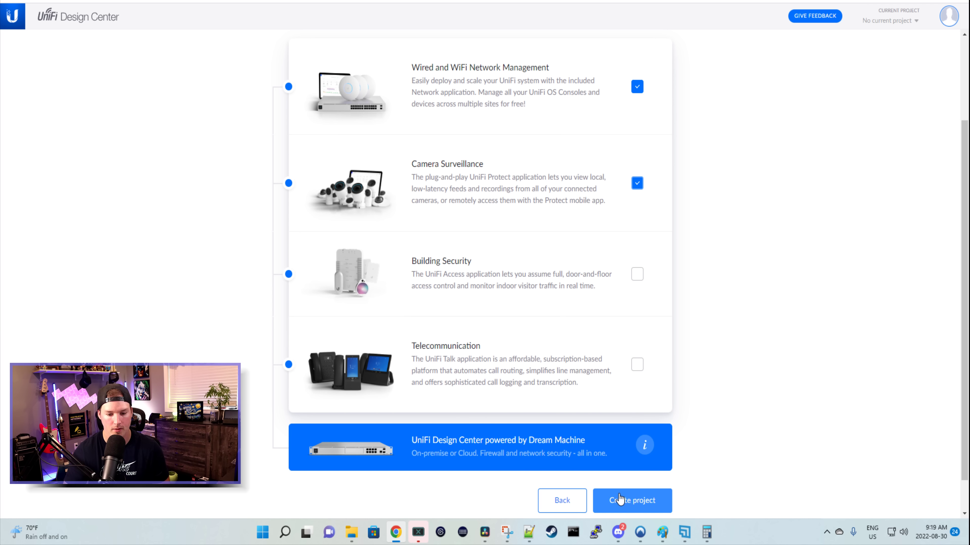
{"action": "left_click", "coordinate": [626, 503]}
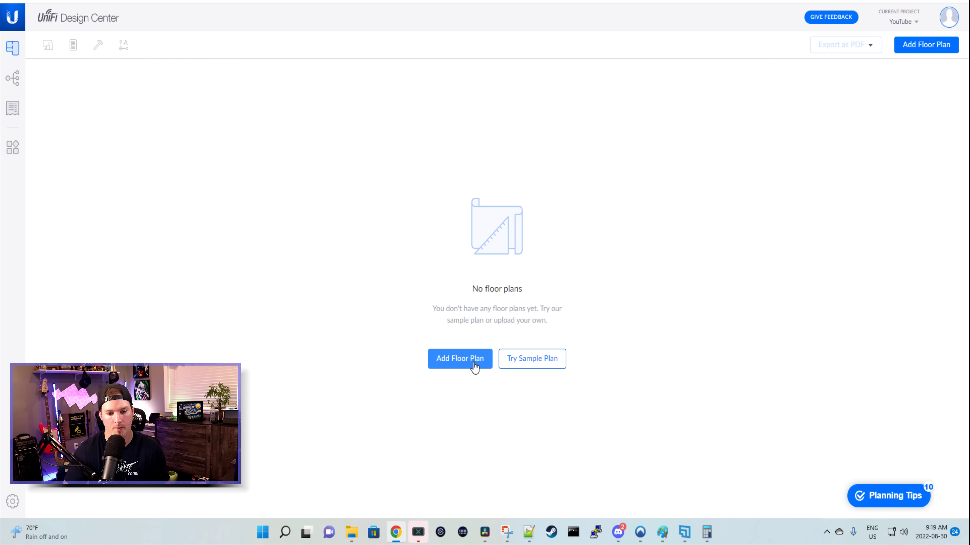
Step: Create a floor plan named '1st flood' from the uploaded floor-plan image
{"action": "left_click", "coordinate": [476, 369]}
{"action": "type", "text": "1st flood"}
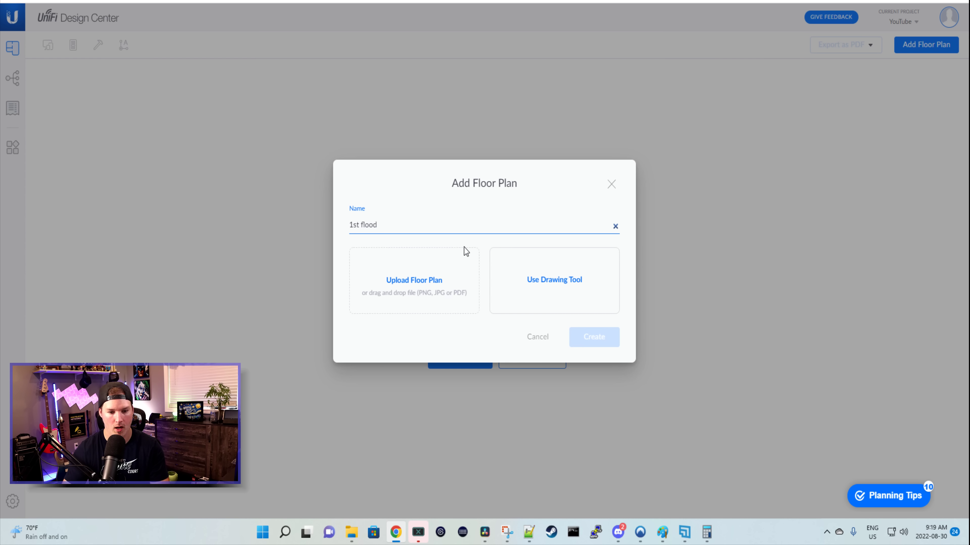
{"action": "left_click", "coordinate": [442, 273]}
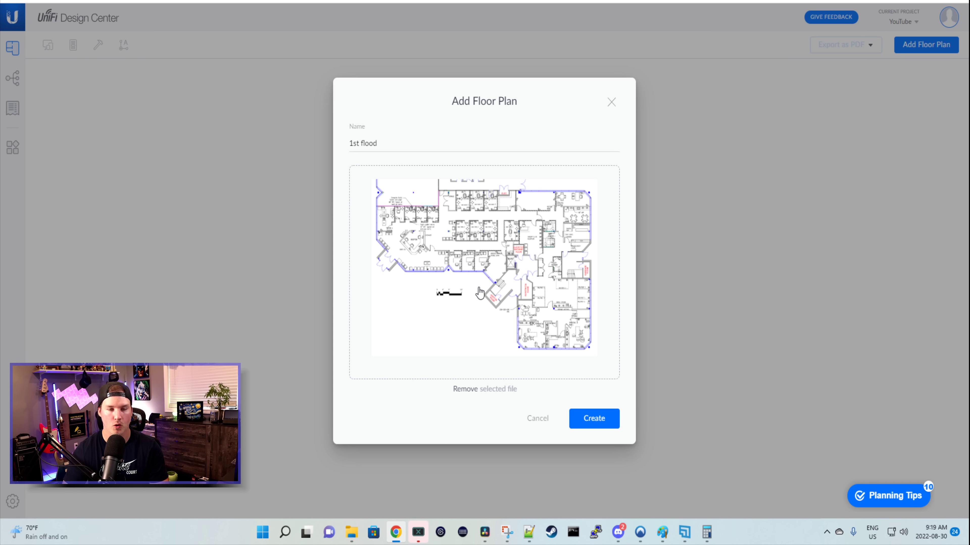
{"action": "left_click", "coordinate": [584, 419]}
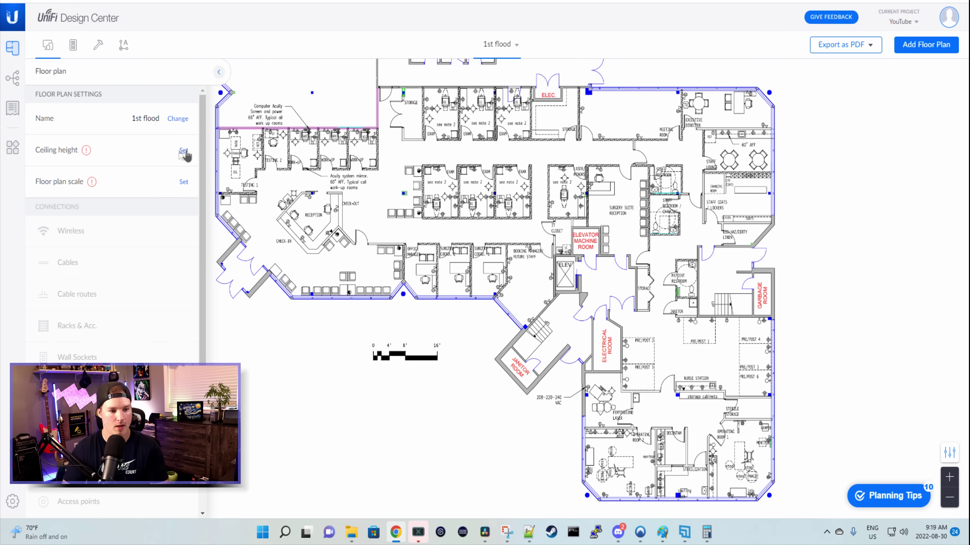
Step: Set the ceiling height to 9 and calibrate the scale against the 16-foot bar
{"action": "left_click", "coordinate": [184, 150]}
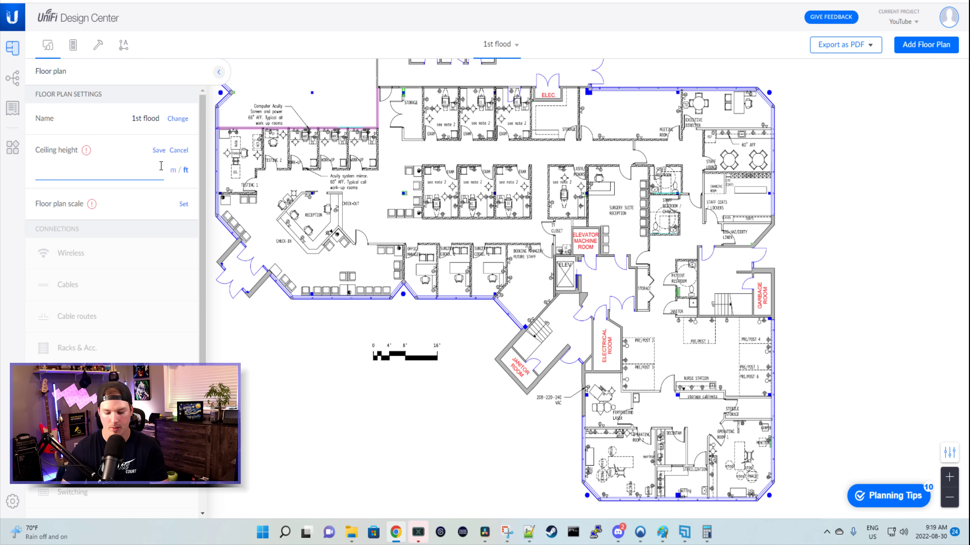
{"action": "type", "text": "9"}
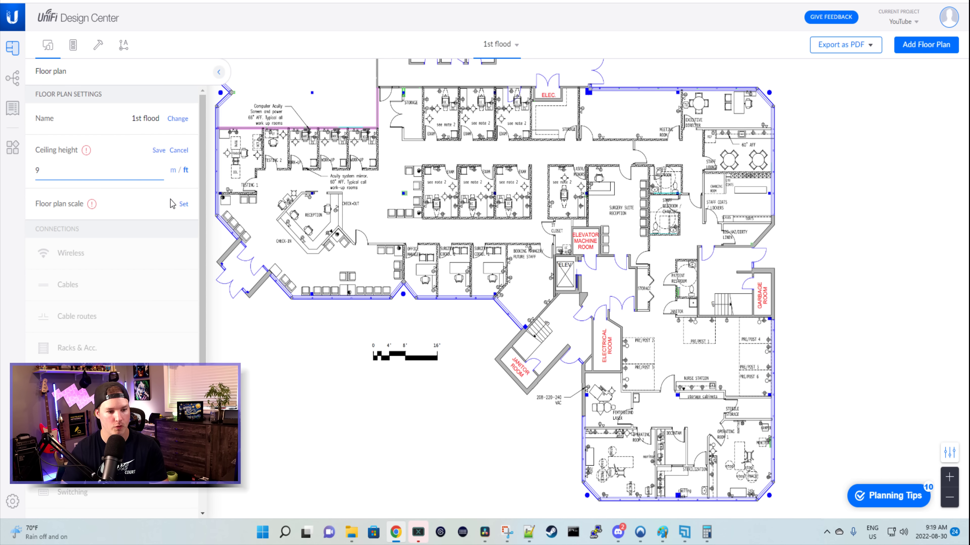
{"action": "left_click", "coordinate": [183, 205]}
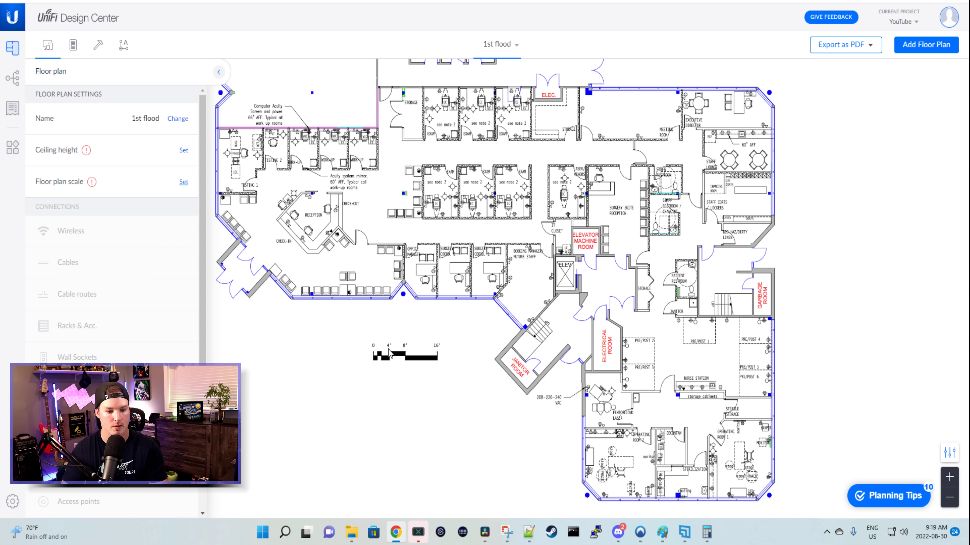
{"action": "left_click", "coordinate": [183, 181]}
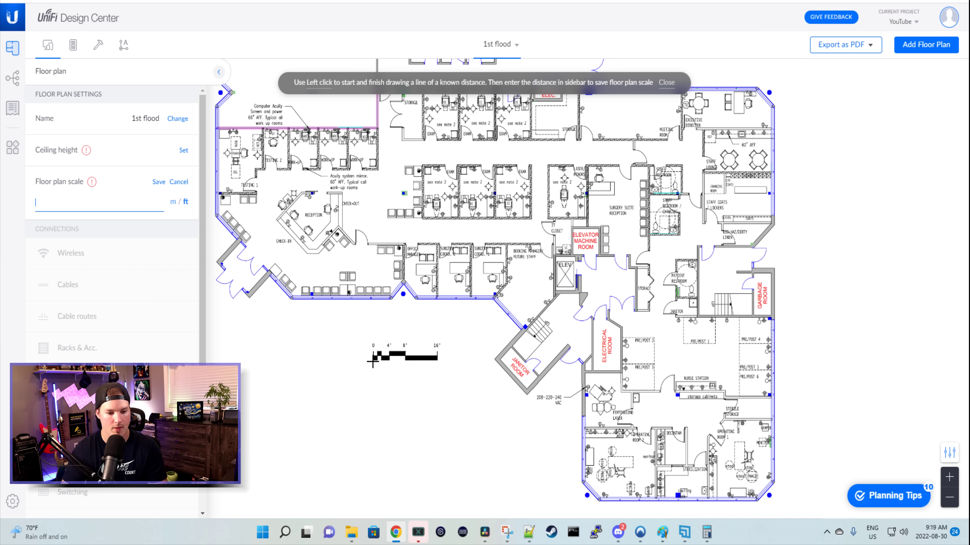
{"action": "left_click", "coordinate": [438, 362]}
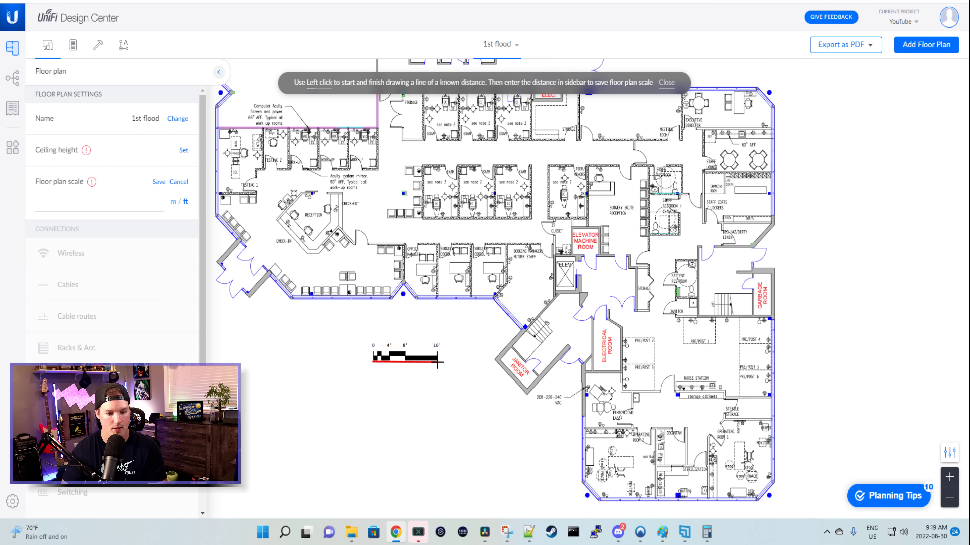
{"action": "left_click", "coordinate": [84, 201]}
{"action": "type", "text": "16"}
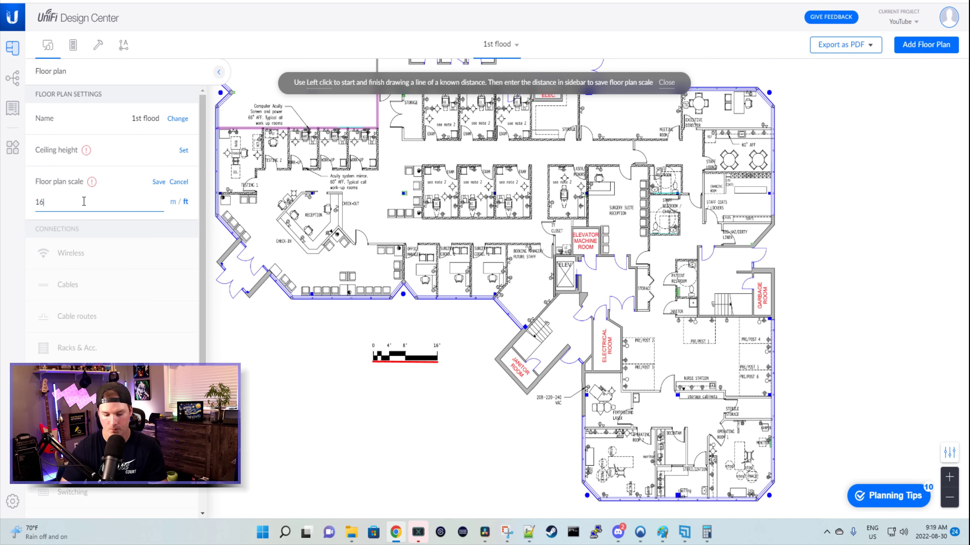
{"action": "left_click", "coordinate": [163, 181]}
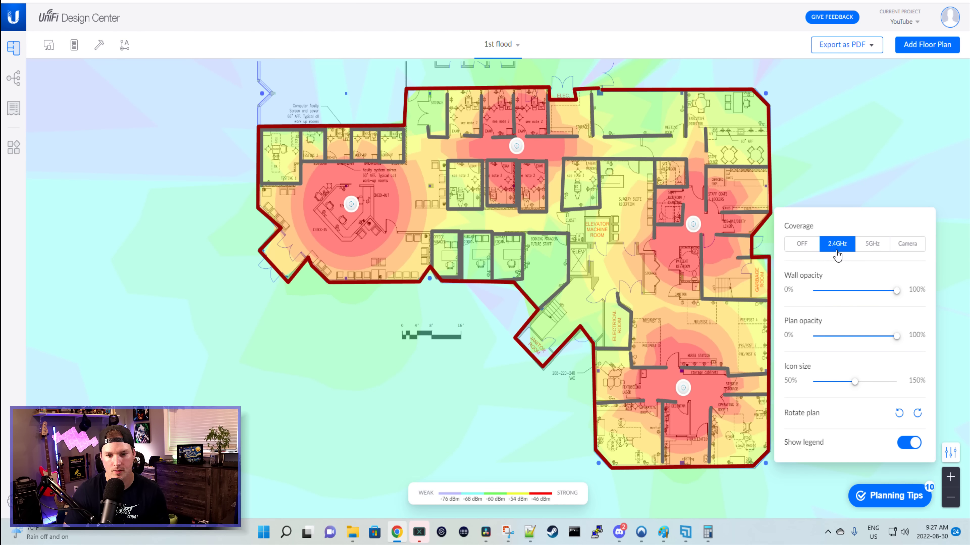
Step: Nudge the reception access point slightly and switch the heat map to 5GHz coverage
{"action": "left_click_drag", "start_coordinate": [352, 207], "coordinate": [363, 206]}
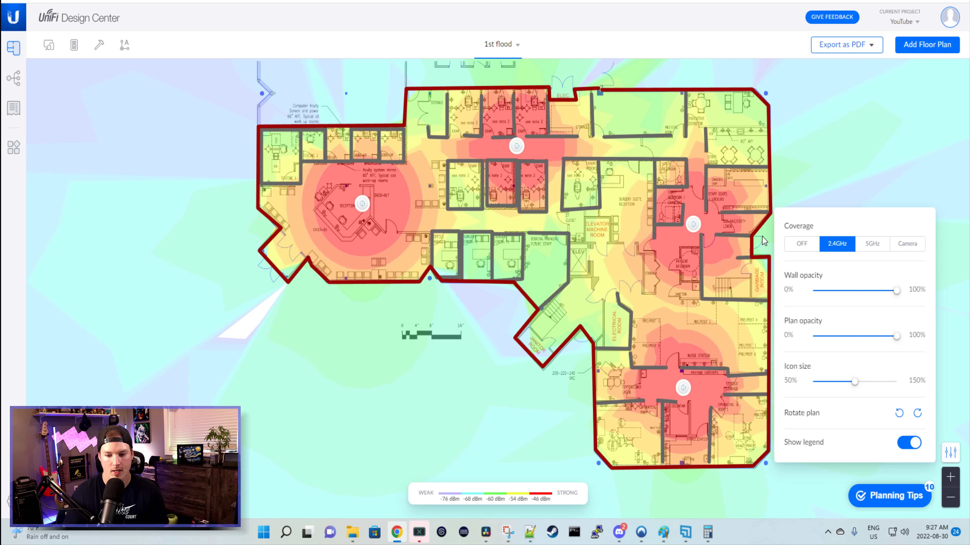
{"action": "left_click", "coordinate": [874, 251]}
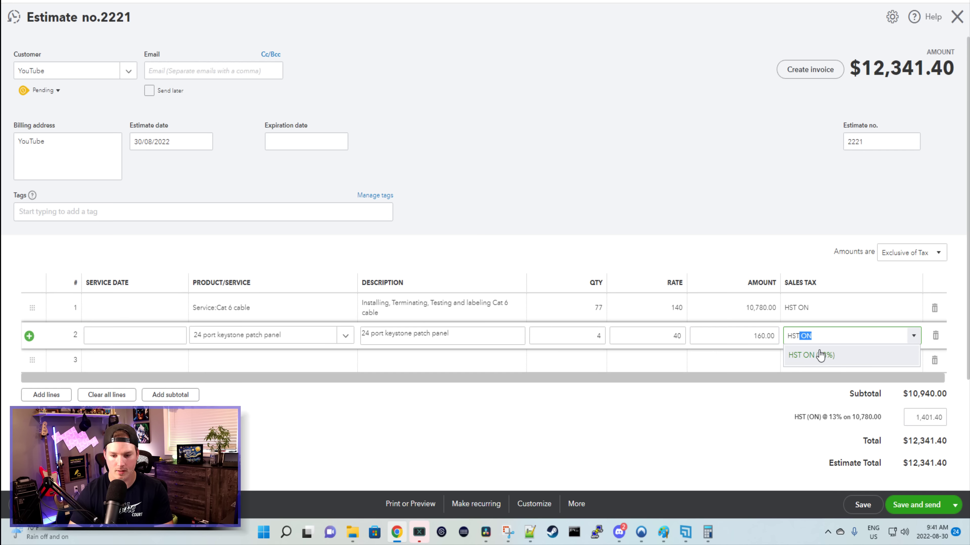
Step: Tax the patch panel line at HST ON and add 80 Cat 6 slim 6 inch patch cables at 3
{"action": "left_click", "coordinate": [821, 355]}
{"action": "left_click", "coordinate": [556, 462]}
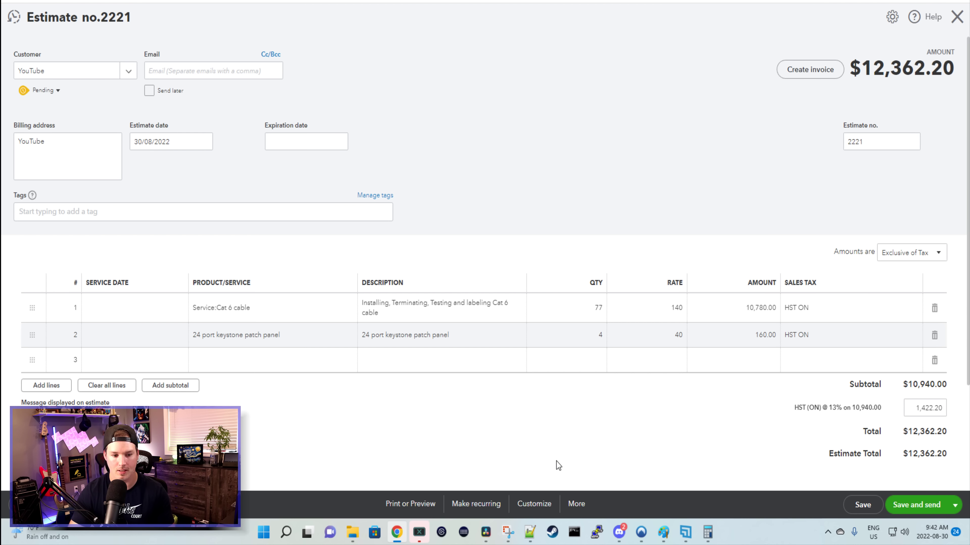
{"action": "left_click", "coordinate": [267, 360]}
{"action": "type", "text": "slim"}
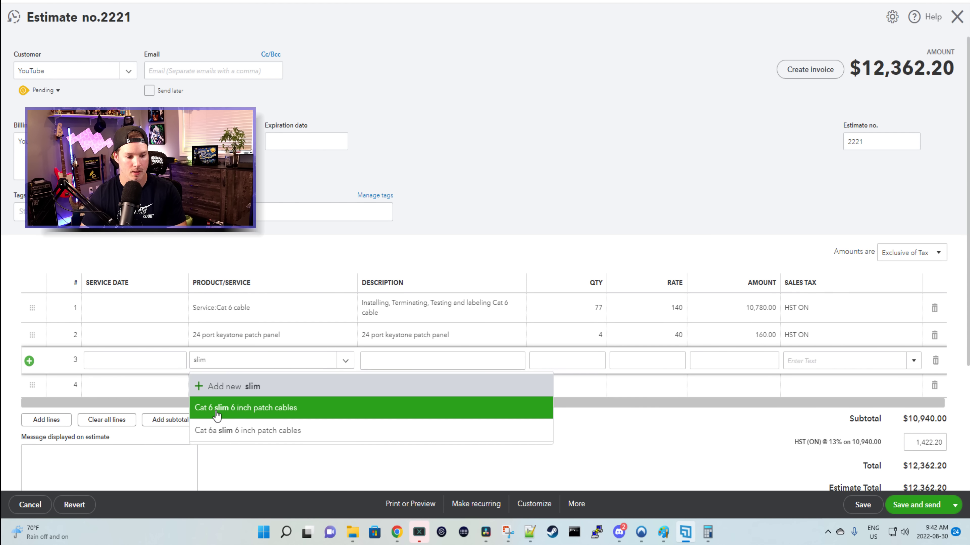
{"action": "left_click", "coordinate": [248, 414]}
{"action": "left_click", "coordinate": [567, 360]}
{"action": "type", "text": "80"}
{"action": "key", "text": "Tab"}
{"action": "type", "text": "3"}
{"action": "left_click", "coordinate": [267, 384]}
Step: Add a '12u network rack' line at rate 170 and start applying HST to it
{"action": "type", "text": "12u network rack"}
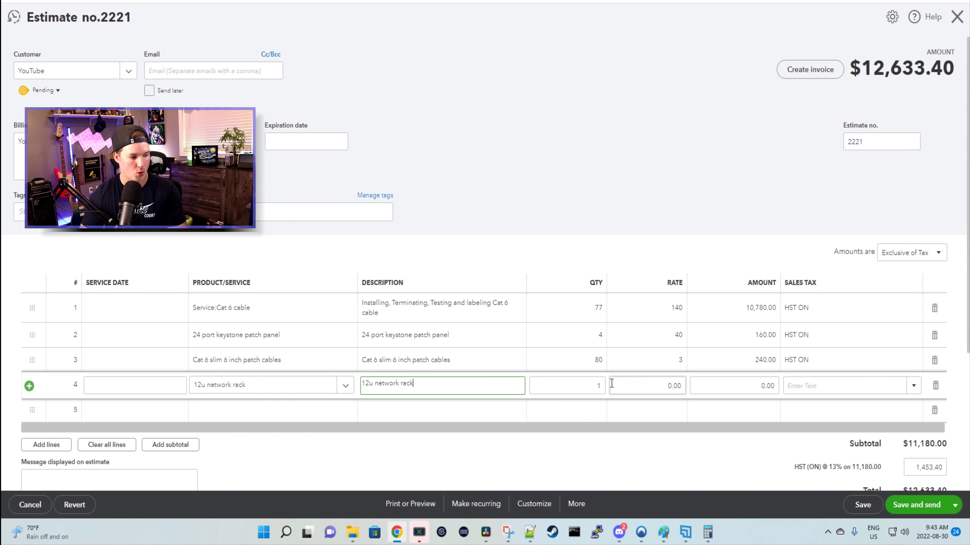
{"action": "key", "text": "Tab"}
{"action": "key", "text": "Tab"}
{"action": "type", "text": "170"}
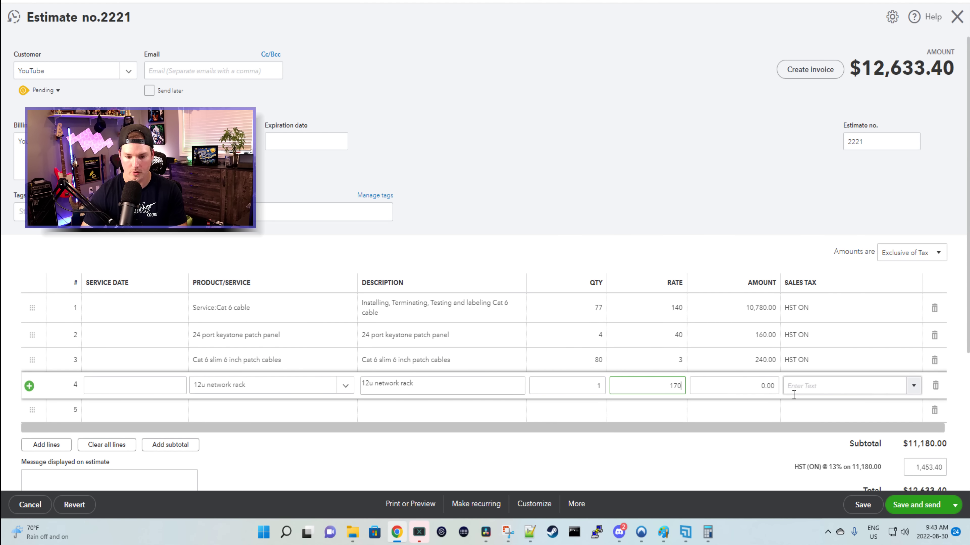
{"action": "left_click", "coordinate": [843, 387]}
{"action": "type", "text": "hst"}
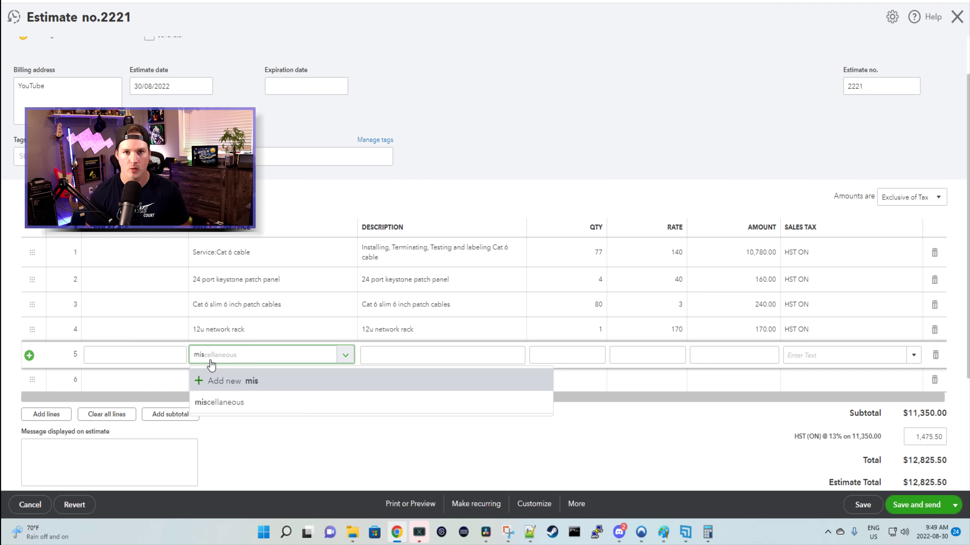
Step: Choose the miscellaneous product for line 5 and move to its description
{"action": "left_click", "coordinate": [249, 401]}
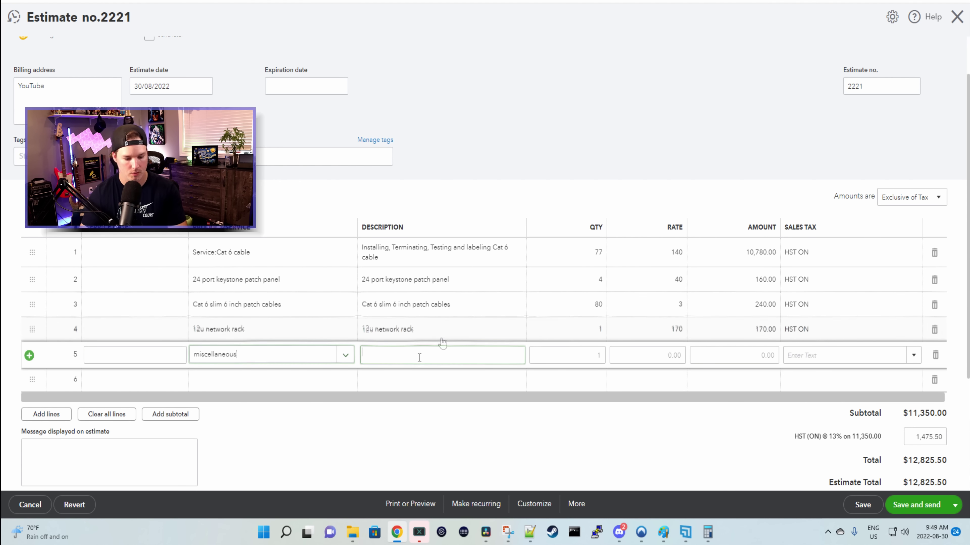
{"action": "left_click", "coordinate": [419, 357]}
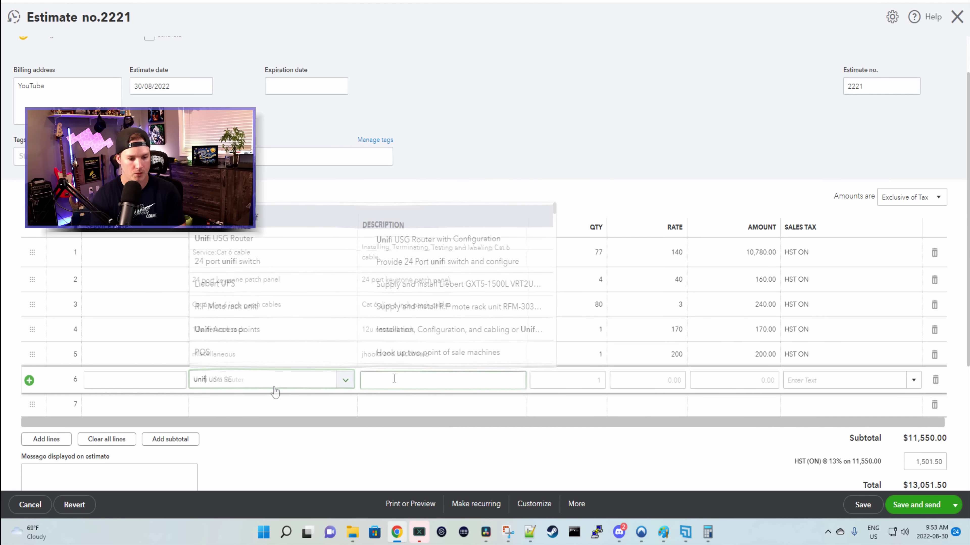
Step: Describe line 6 as 'Unifi UDM Se Firewall', check the store price, and set rate 643 with HST ON
{"action": "left_click", "coordinate": [396, 381]}
{"action": "type", "text": "Uni"}
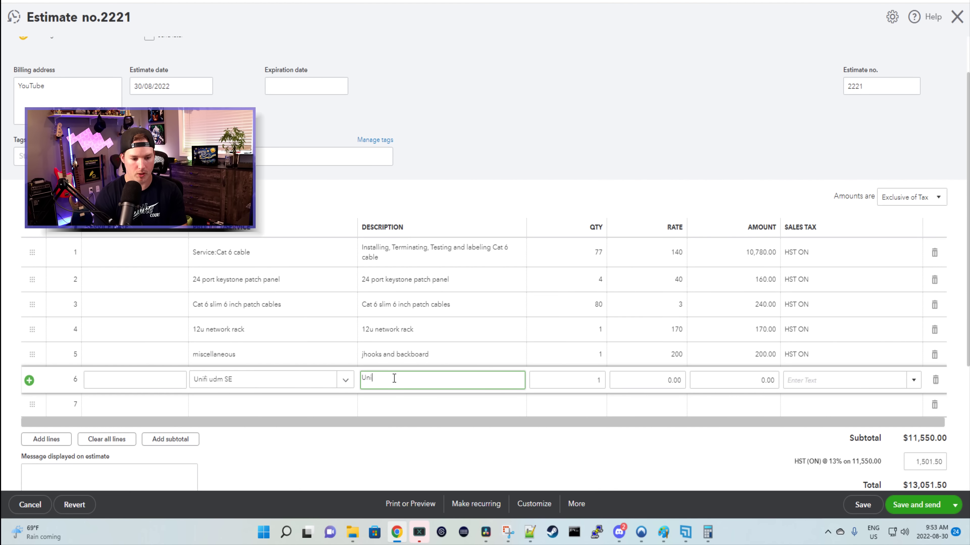
{"action": "type", "text": "fi UDM Se "}
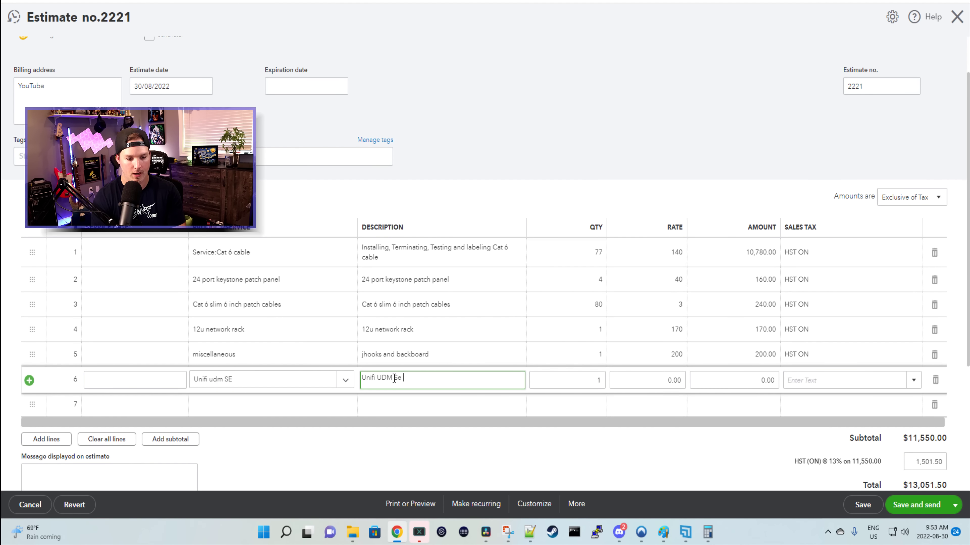
{"action": "type", "text": "Firewall"}
{"action": "key", "text": "ctrl+Tab"}
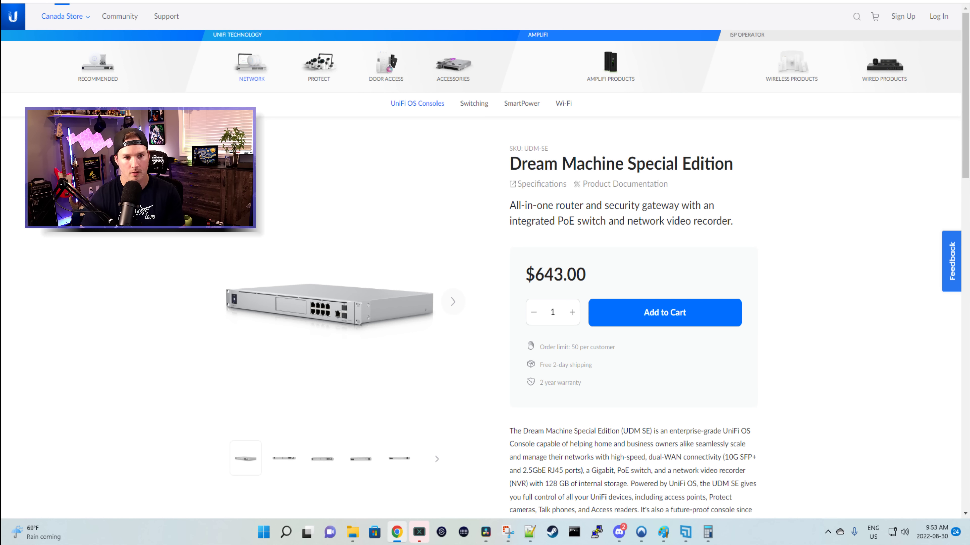
{"action": "key", "text": "ctrl+shift+Tab"}
{"action": "left_click", "coordinate": [645, 380]}
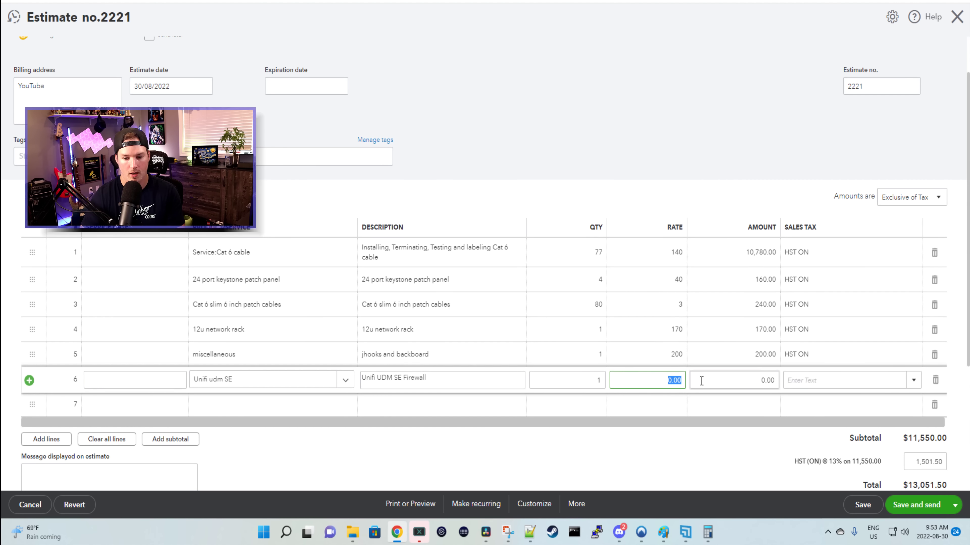
{"action": "type", "text": "643"}
{"action": "left_click", "coordinate": [821, 386]}
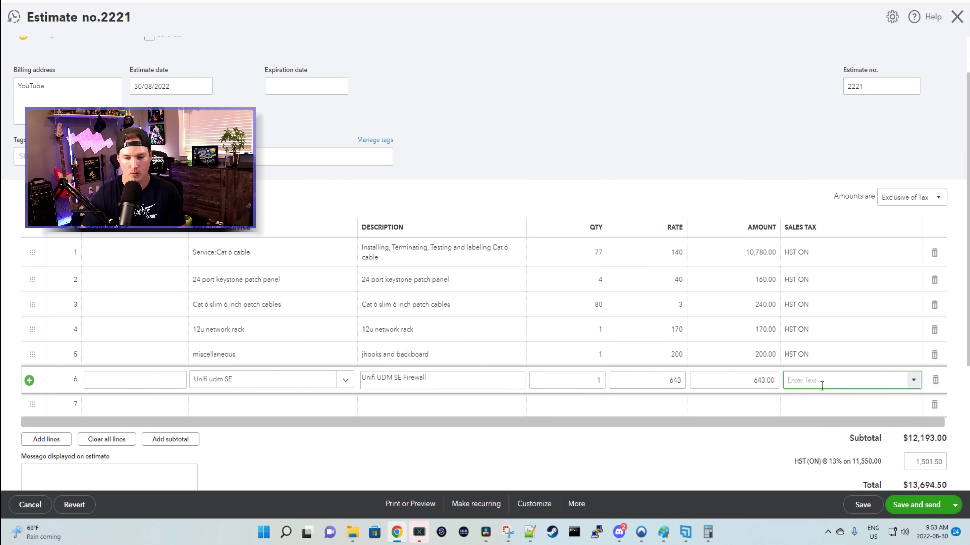
{"action": "left_click", "coordinate": [245, 399]}
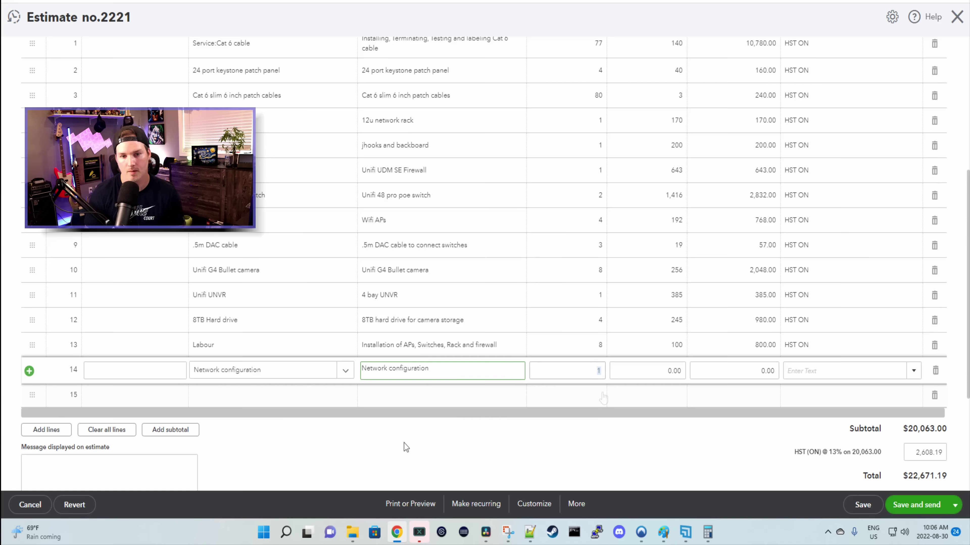
Step: Enter quantity 10 at rate 150 on the Network configuration line and review the $24,366.19 total
{"action": "key", "text": "Tab"}
{"action": "type", "text": "10"}
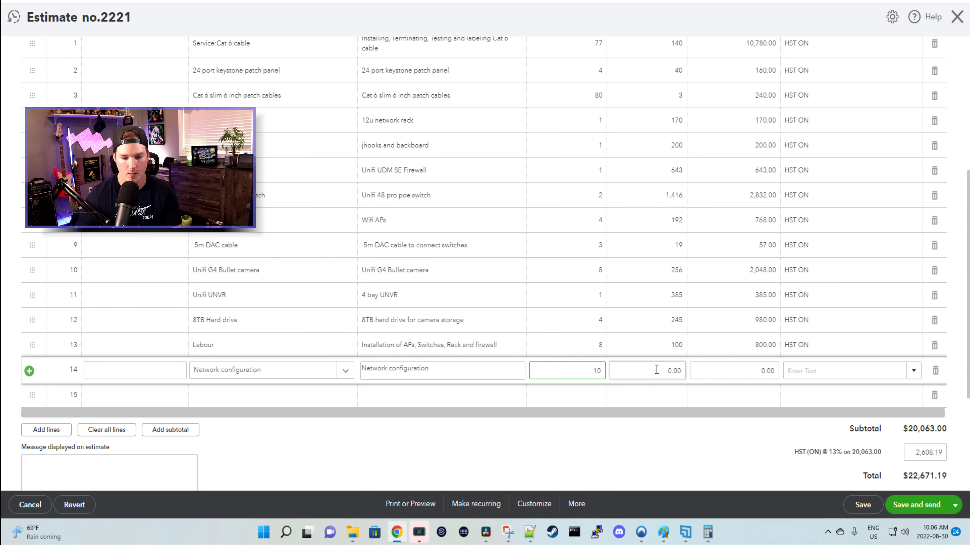
{"action": "key", "text": "Tab"}
{"action": "type", "text": "150"}
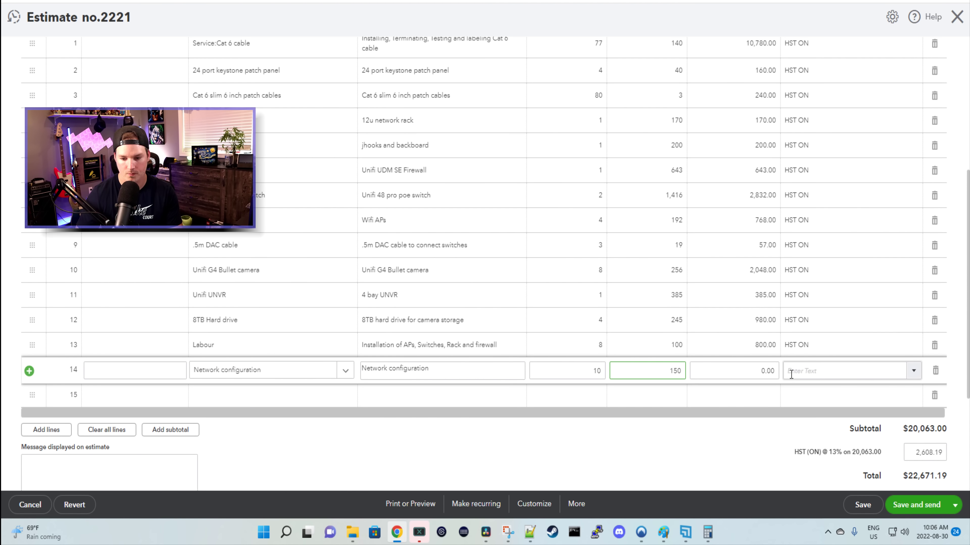
{"action": "scroll", "coordinate": [708, 344], "scroll_direction": "down", "scroll_amount": 3}
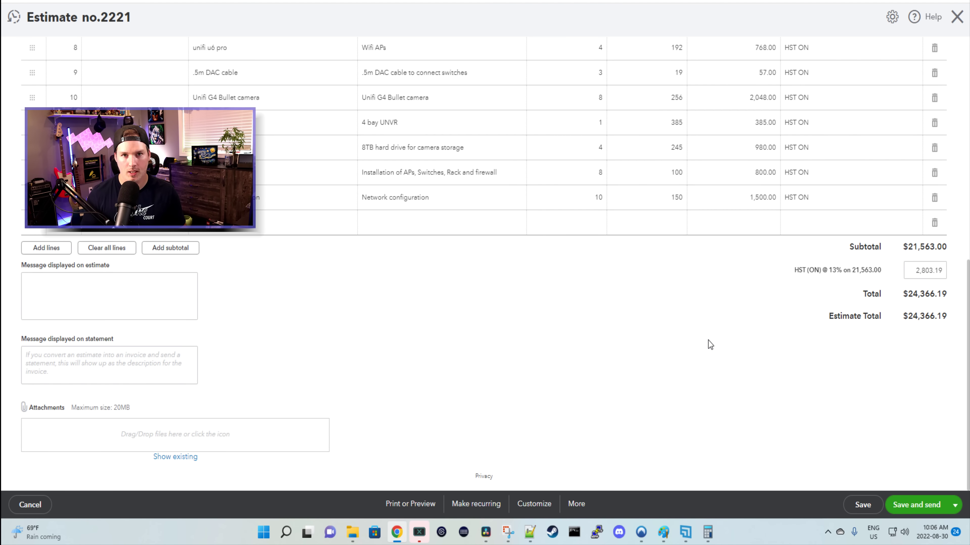